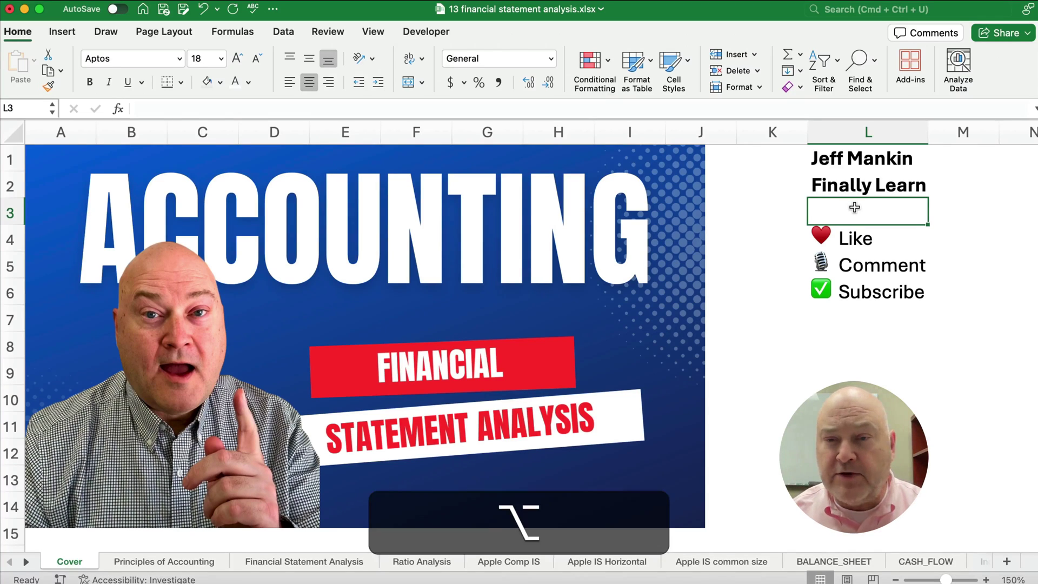
- Move from the Cover sheet to the Principles of Accounting sheet listing the chapters
key("alt+Right")
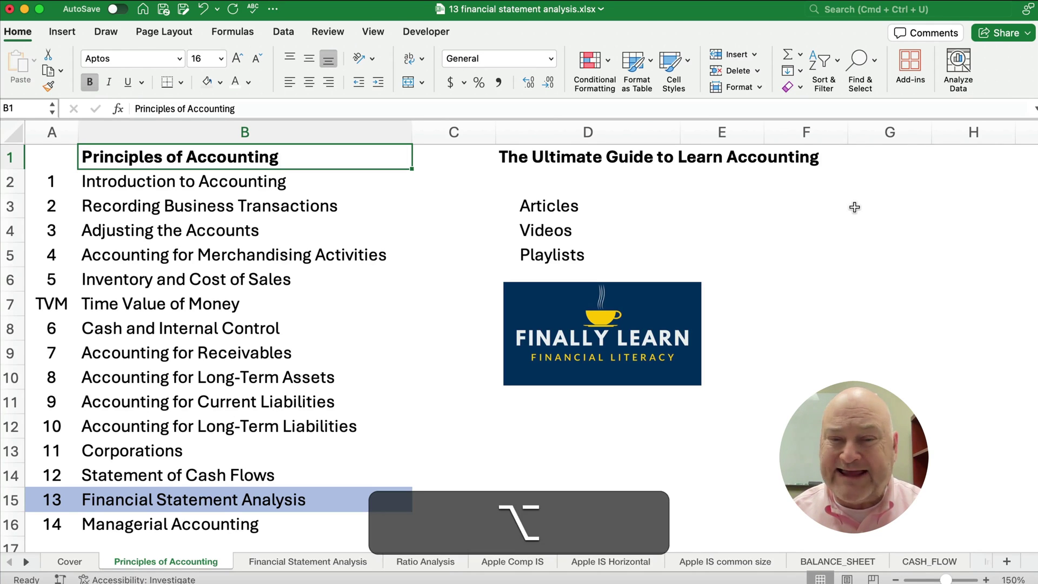
- Go to the Financial Statement Analysis sheet and review the cash flows, stockholders' equity and notes entries
key("alt+Right")
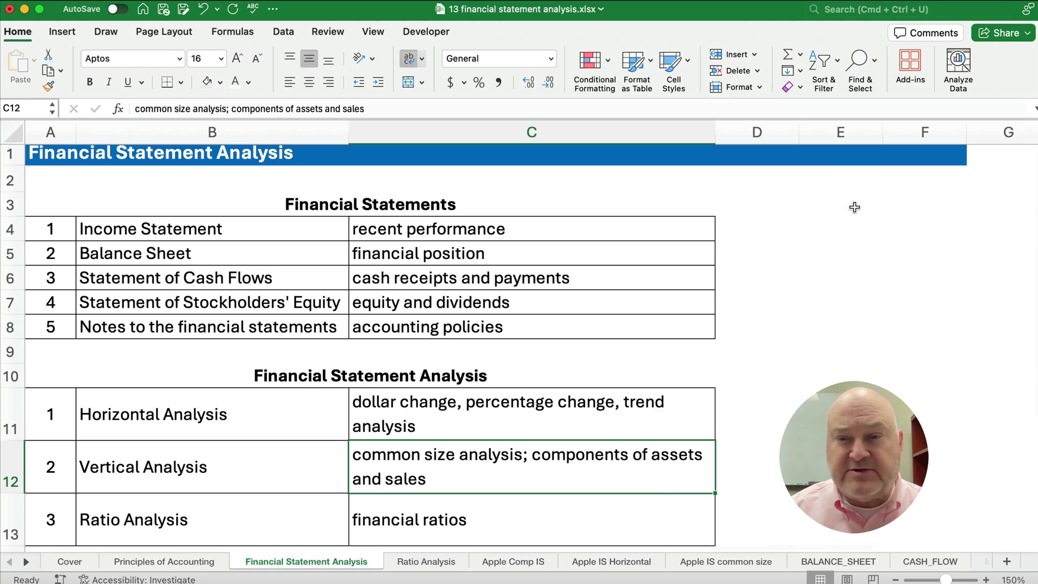
scroll(273, 217, "up", 1)
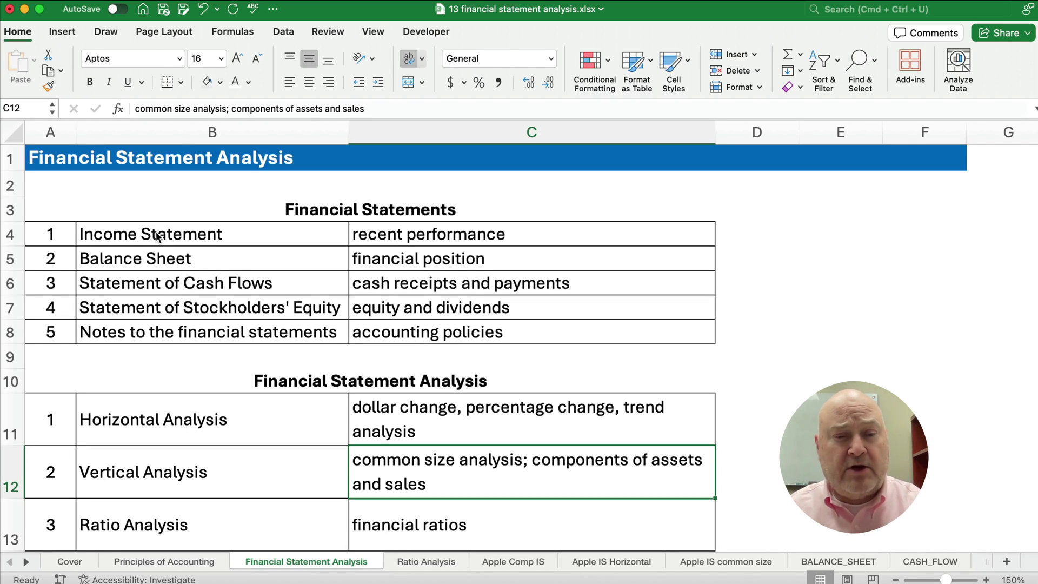
left_click(172, 290)
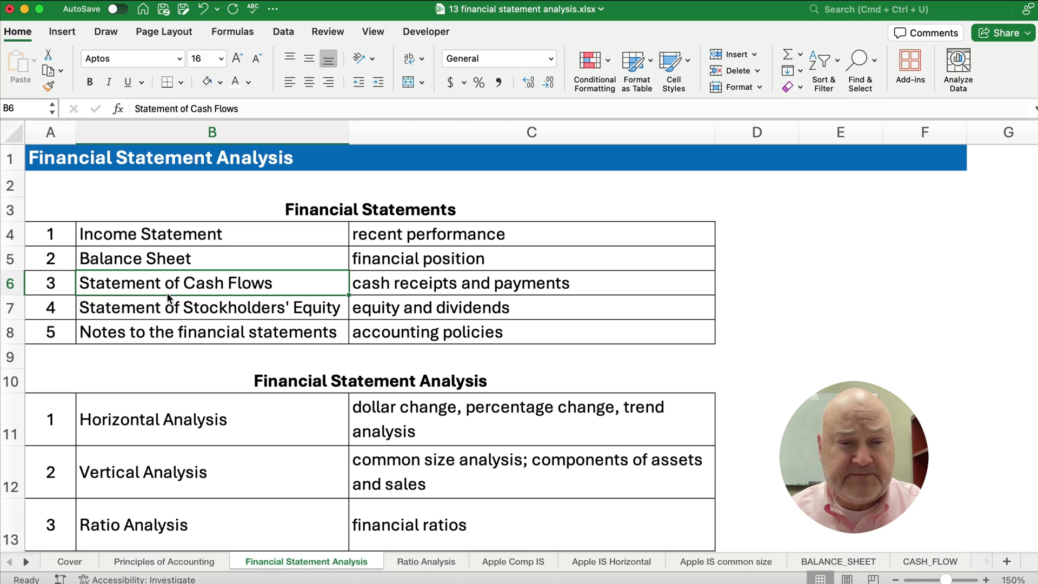
left_click(154, 307)
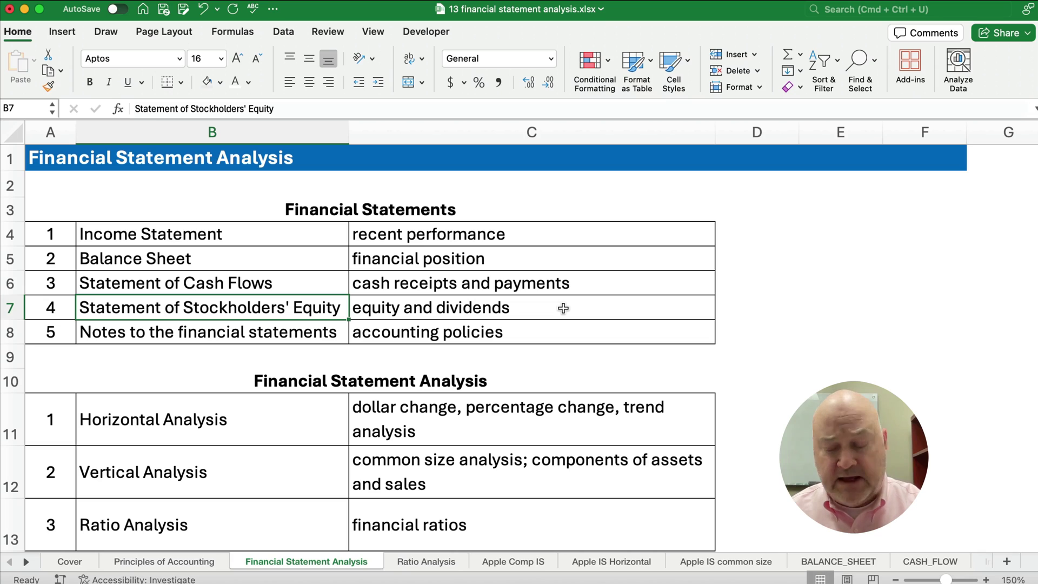
key("Down")
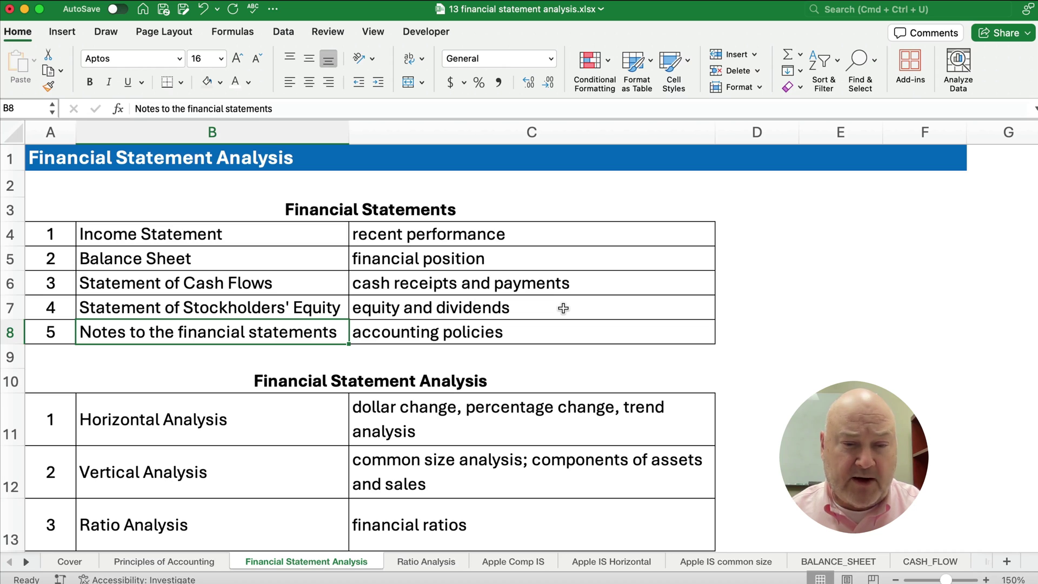
scroll(335, 364, "down", 1)
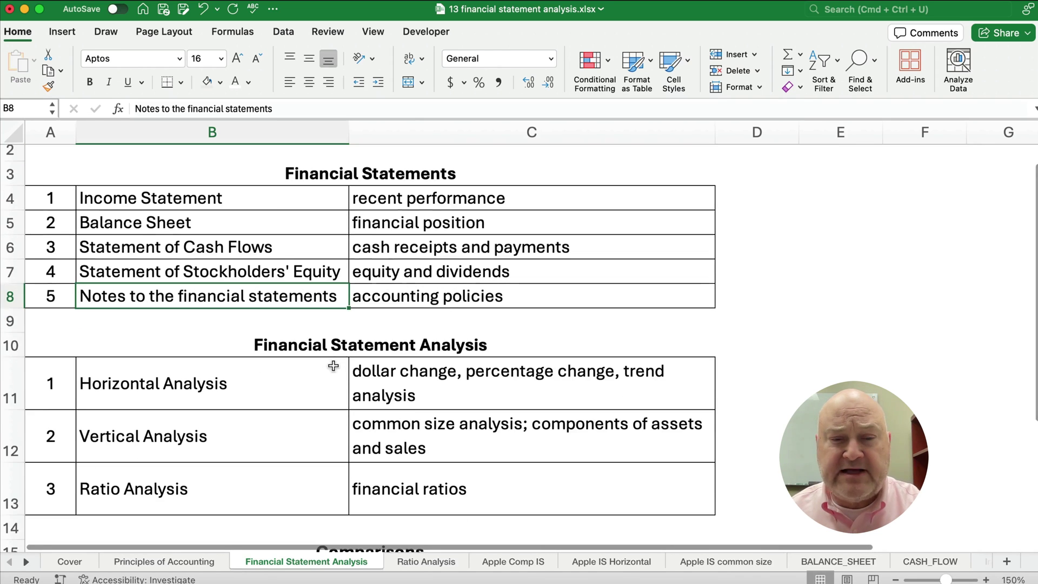
scroll(324, 395, "down", 3)
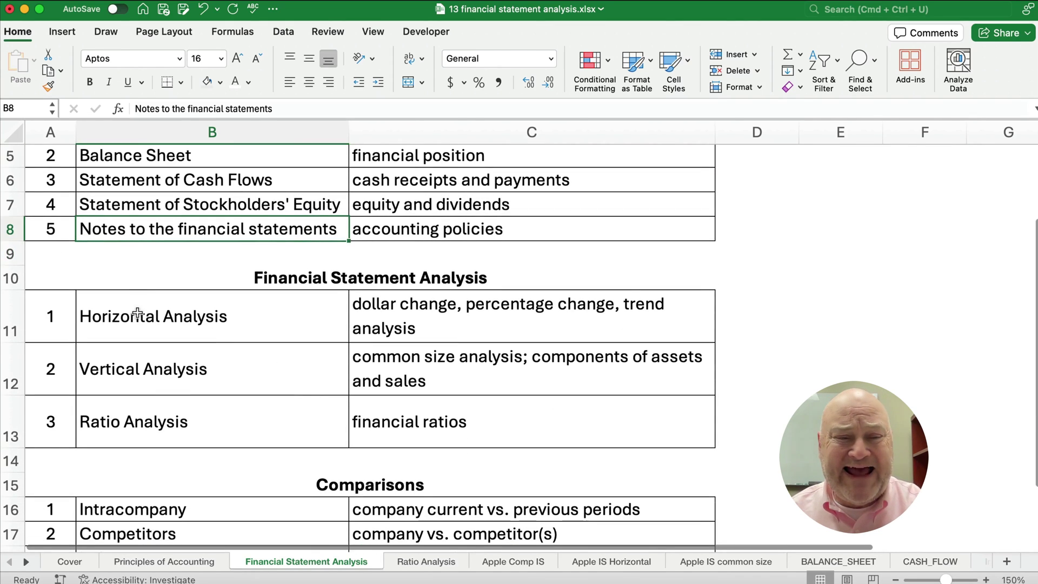
left_click(253, 327)
left_click_drag(252, 327, 574, 410)
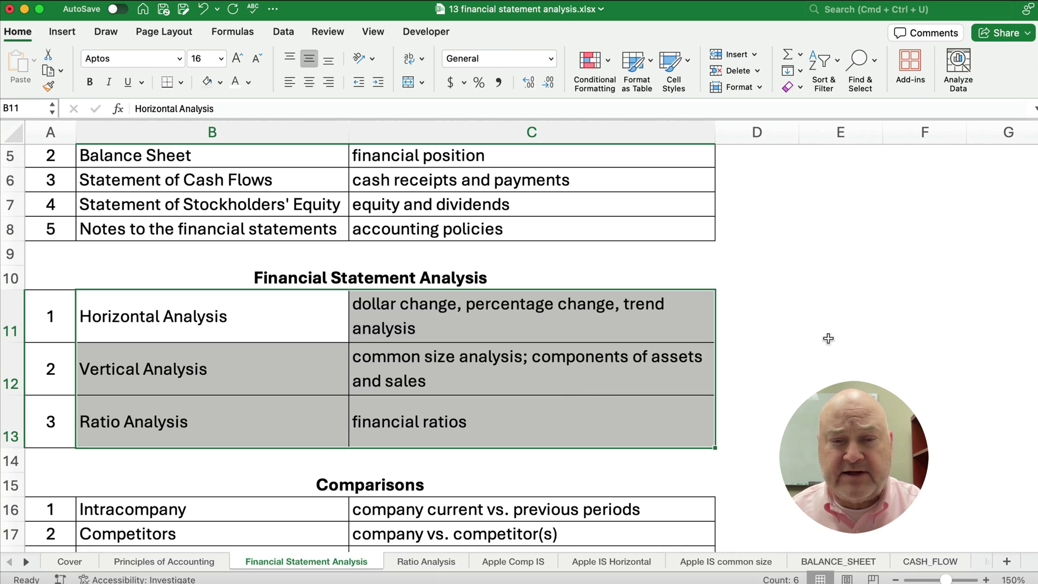
left_click(270, 307)
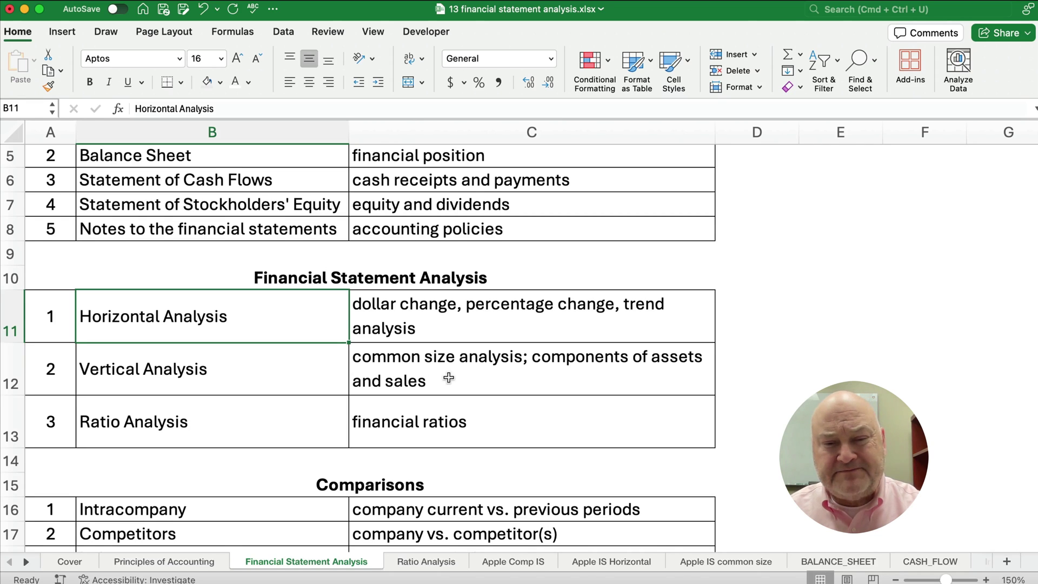
left_click(420, 382)
left_click(403, 109)
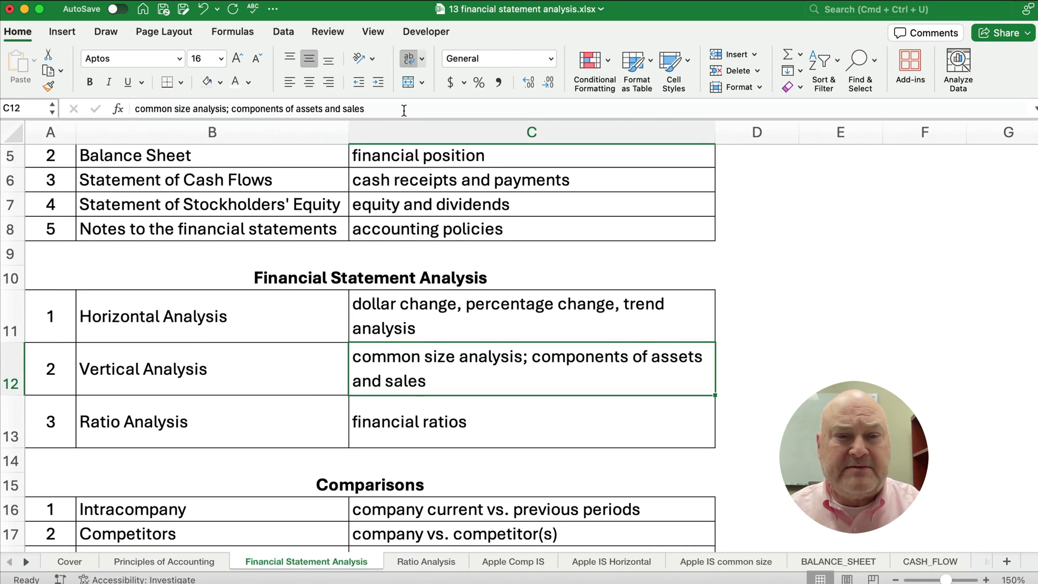
- Append '; sales 100% and assets 100%' to the Vertical Analysis description in C12
type(";")
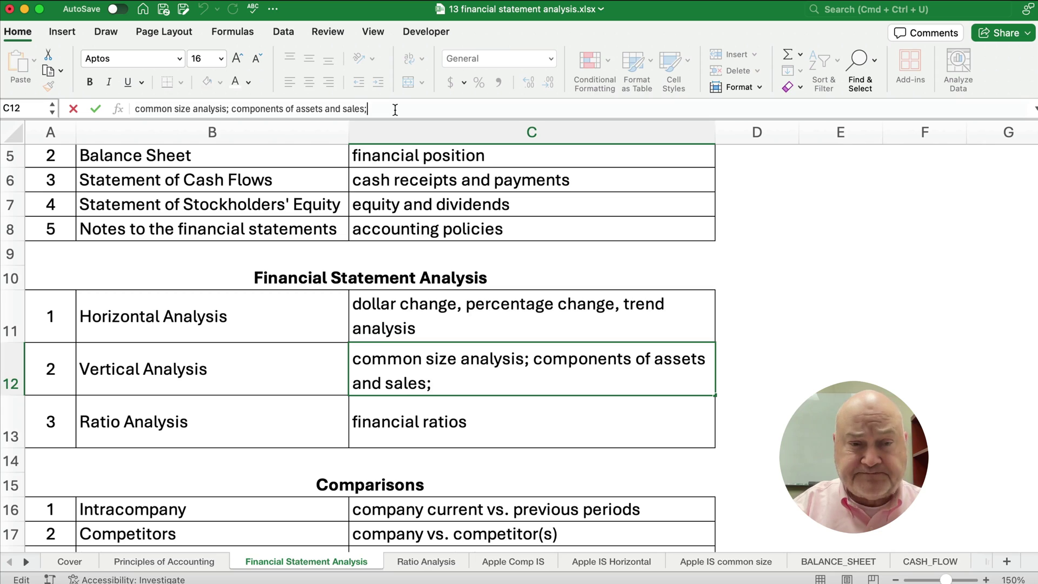
type(" sales 100")
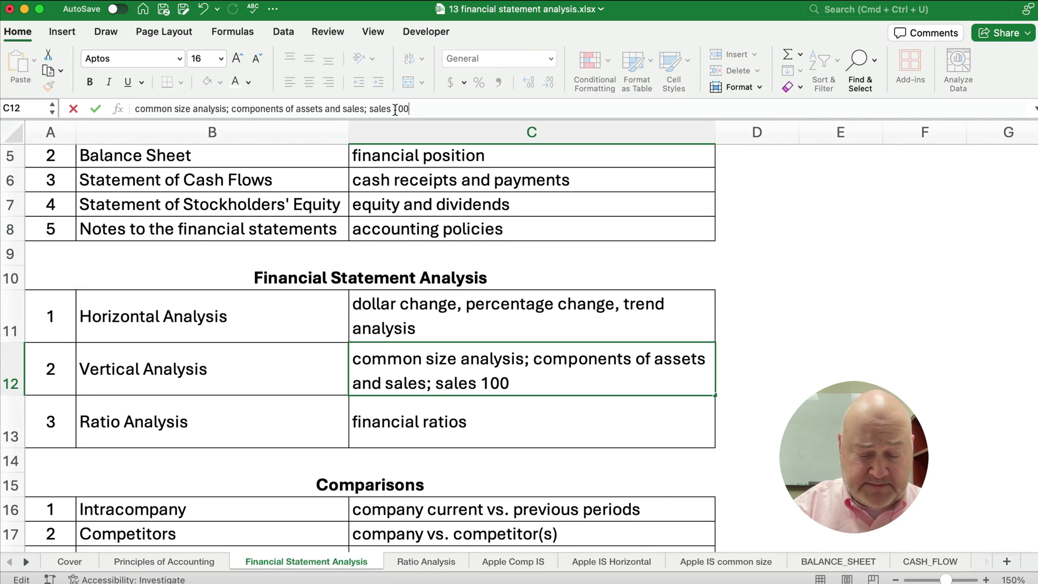
type("%")
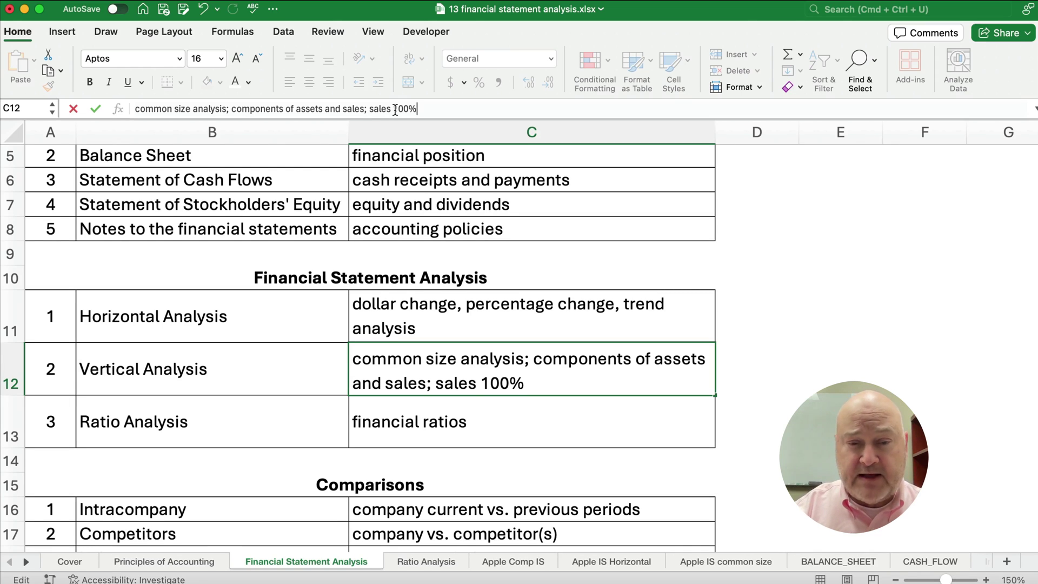
type("and")
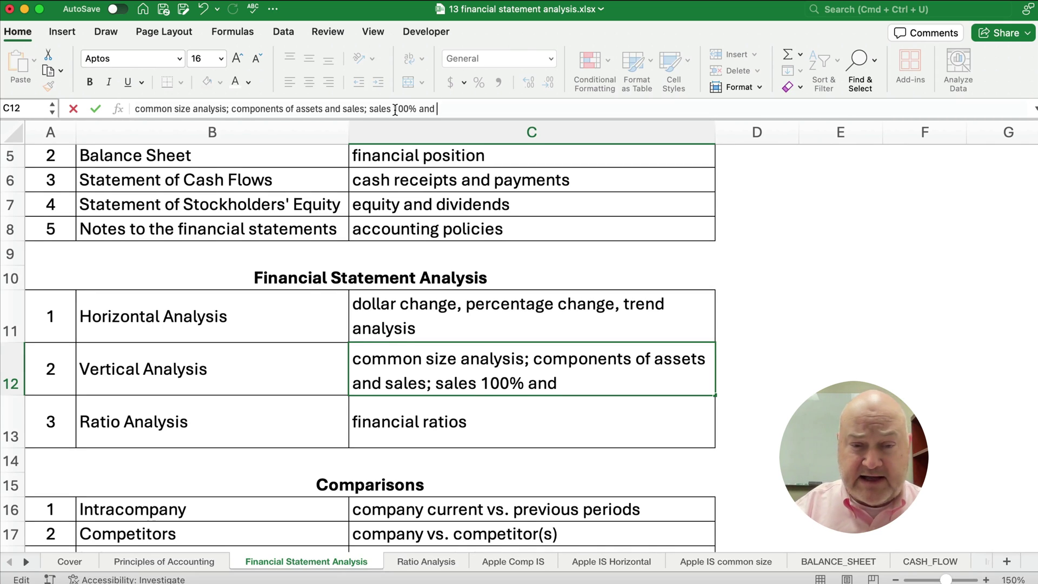
type("assets")
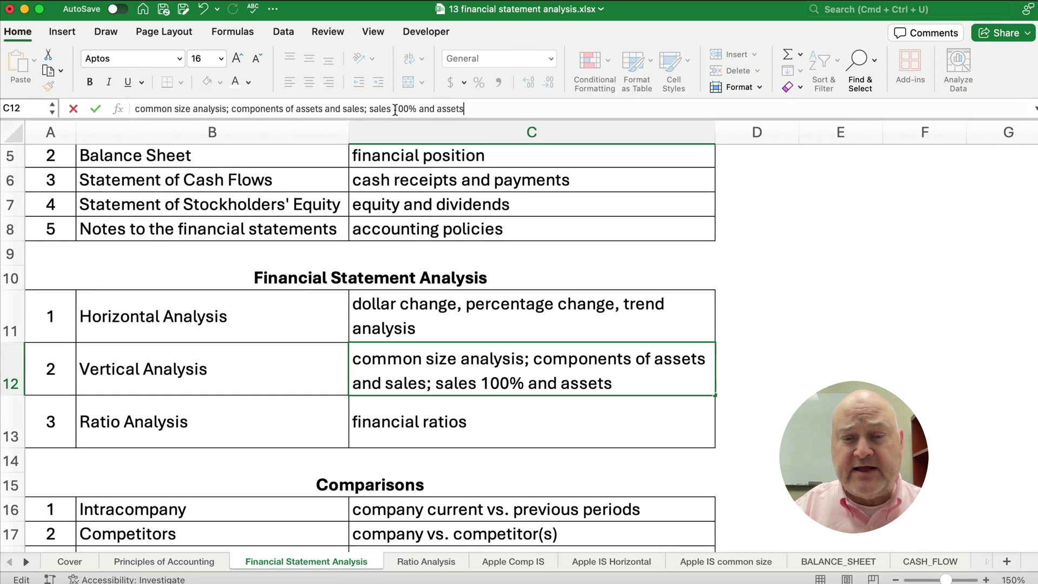
type(" 100%")
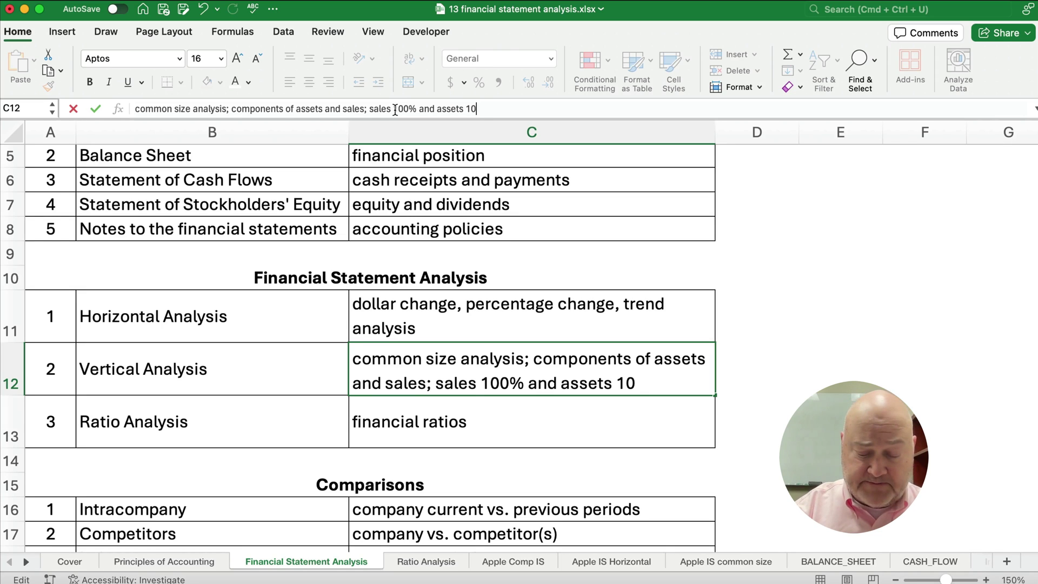
key("Return")
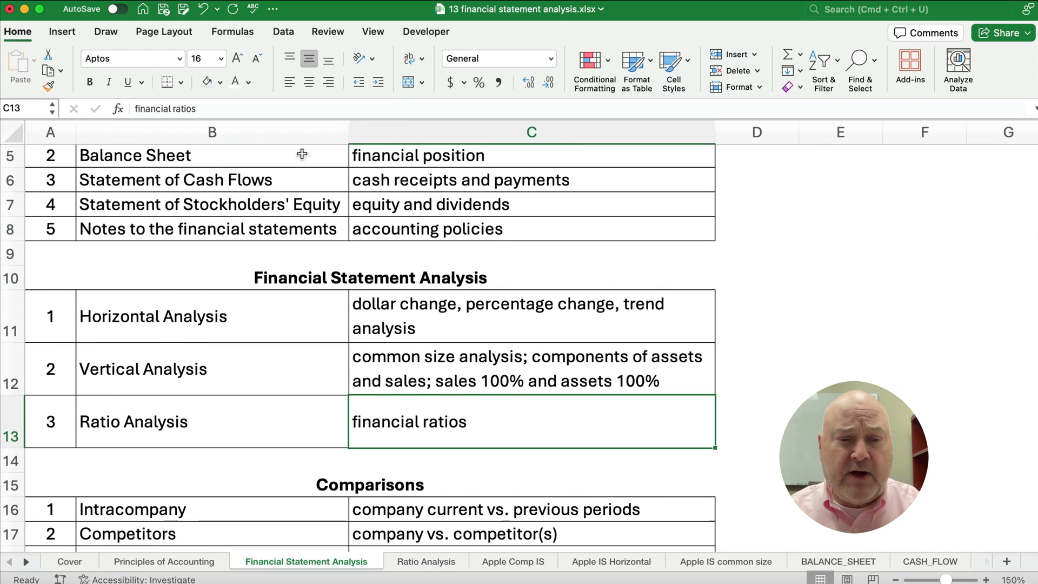
scroll(241, 329, "down", 5)
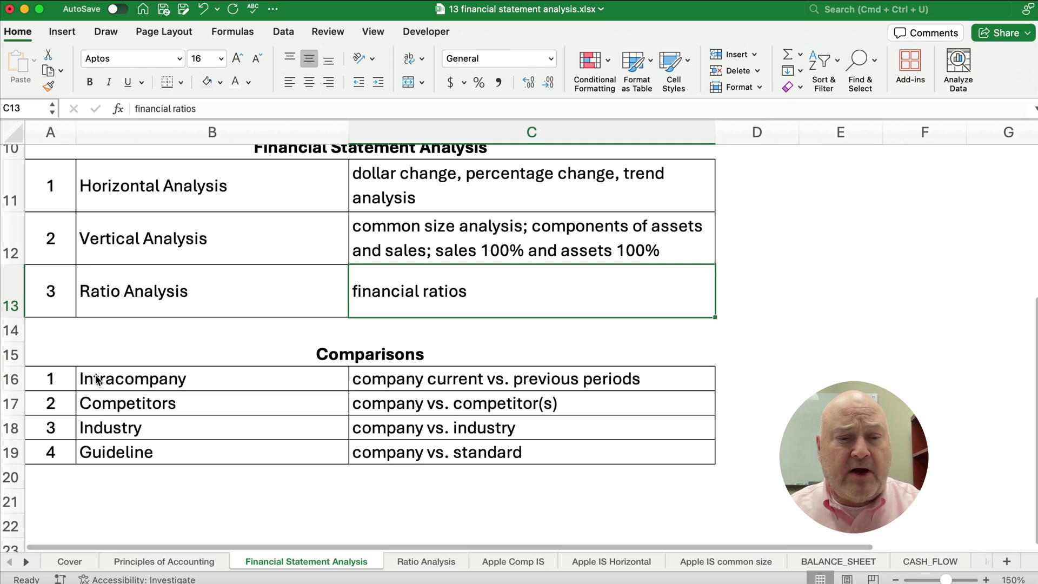
left_click(132, 384)
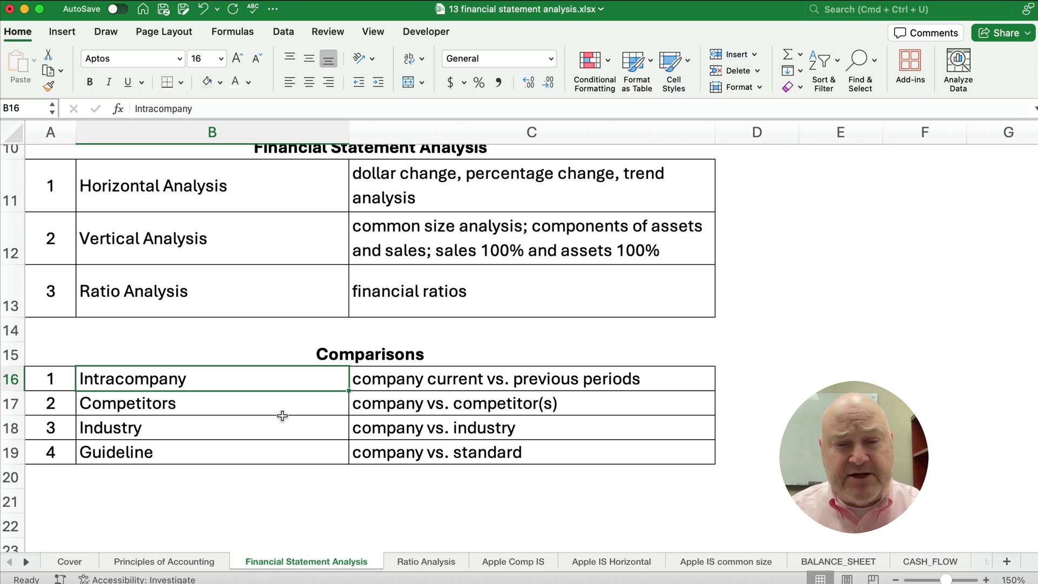
left_click(203, 459)
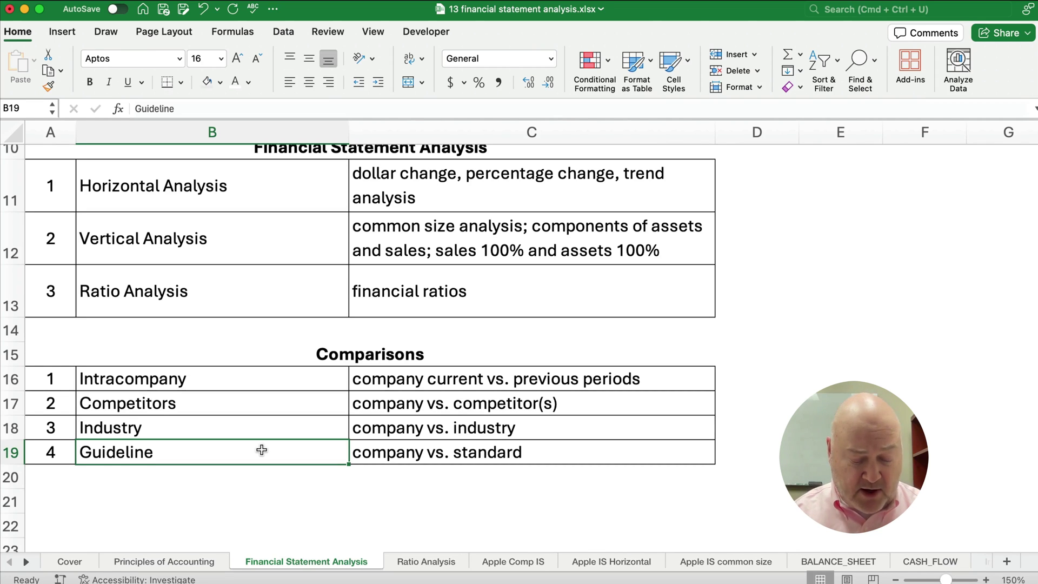
- Move to the Ratio Analysis sheet with the PALMS ratios table and 9.40% margin example
key("alt+Right")
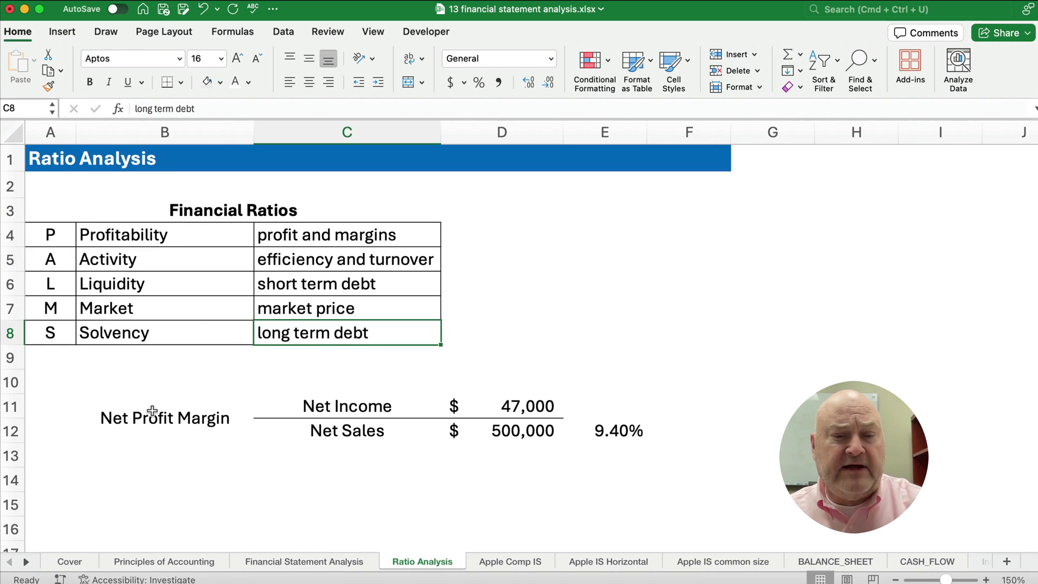
mouse_move(120, 419)
left_mouse_down()
mouse_move(591, 447)
mouse_move(621, 436)
left_mouse_up()
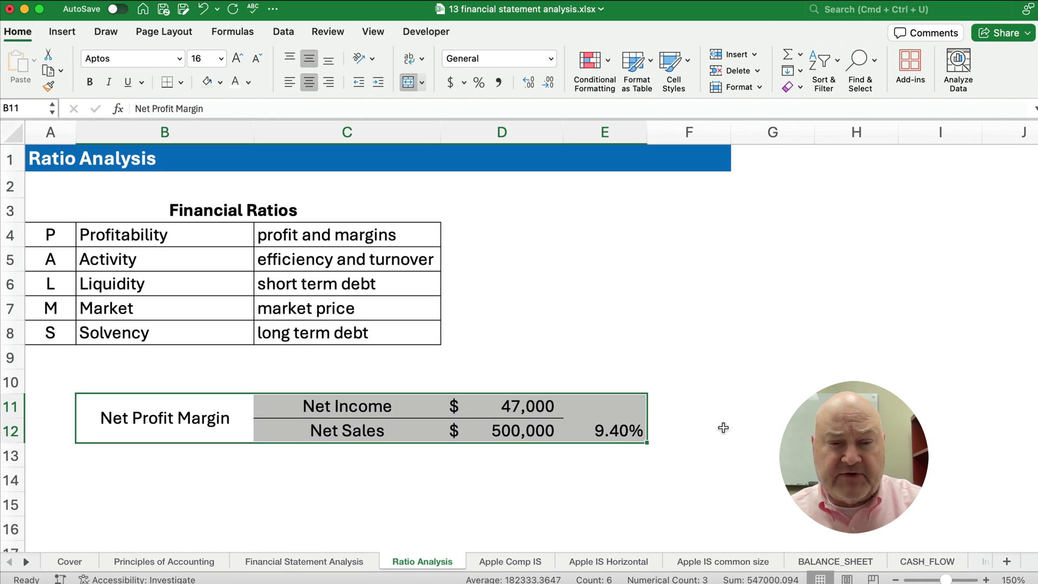
left_click(521, 412)
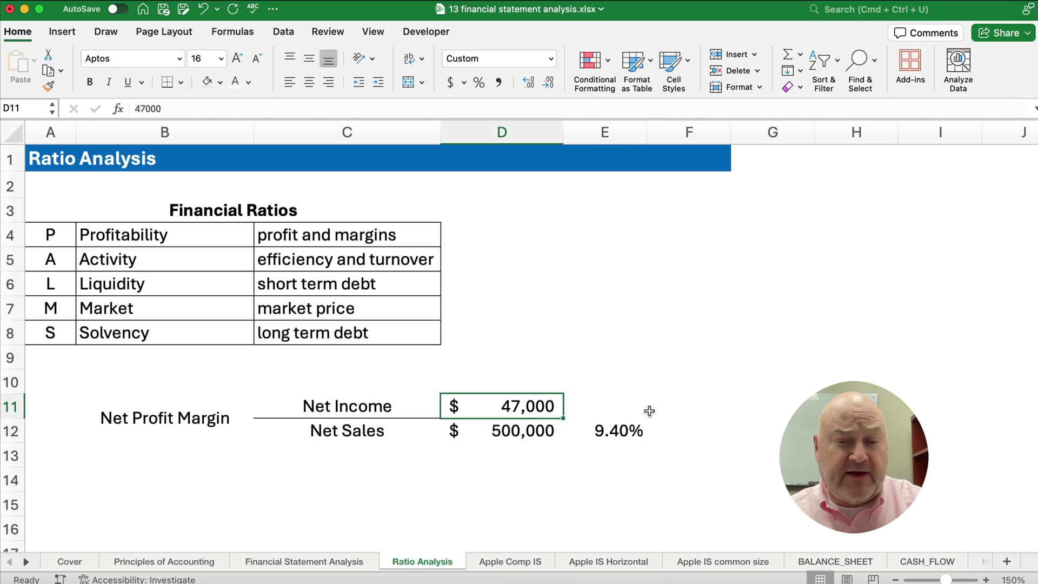
left_click(518, 435)
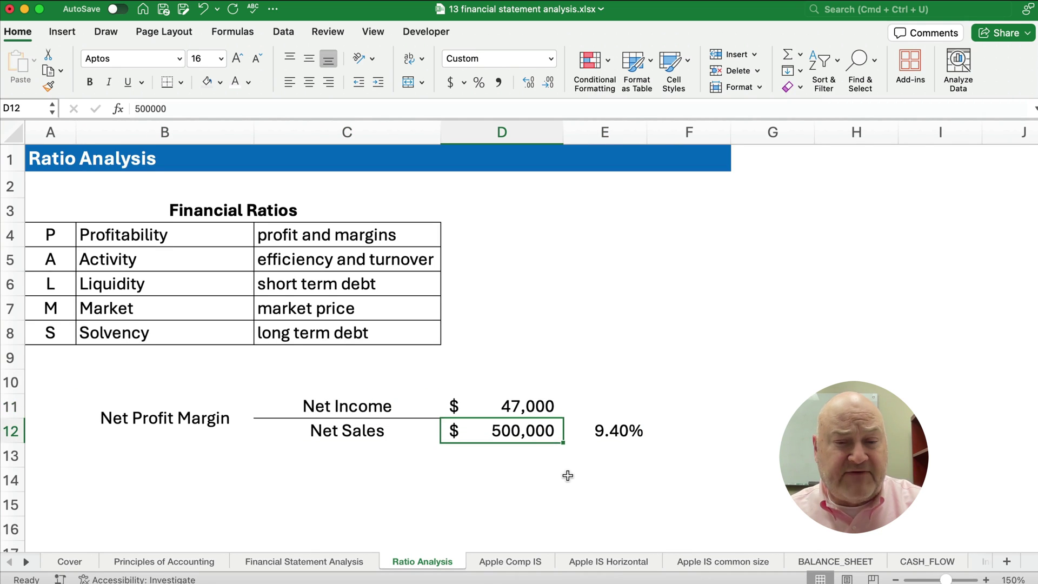
left_click(606, 436)
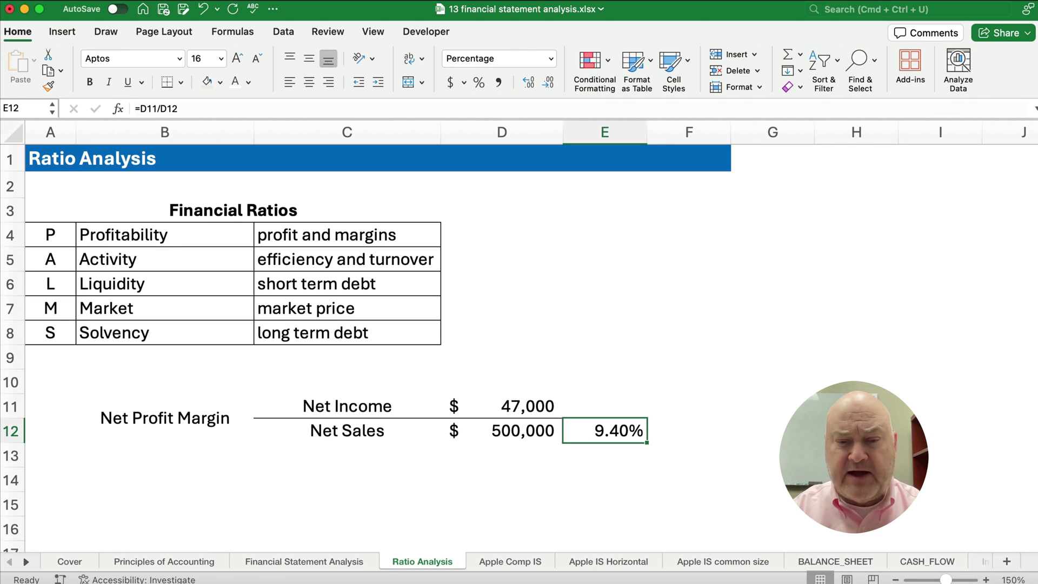
- Link Net Income in D11 to Apple's Sep-23 net income with ='Apple Comp IS'!C17
left_click(513, 562)
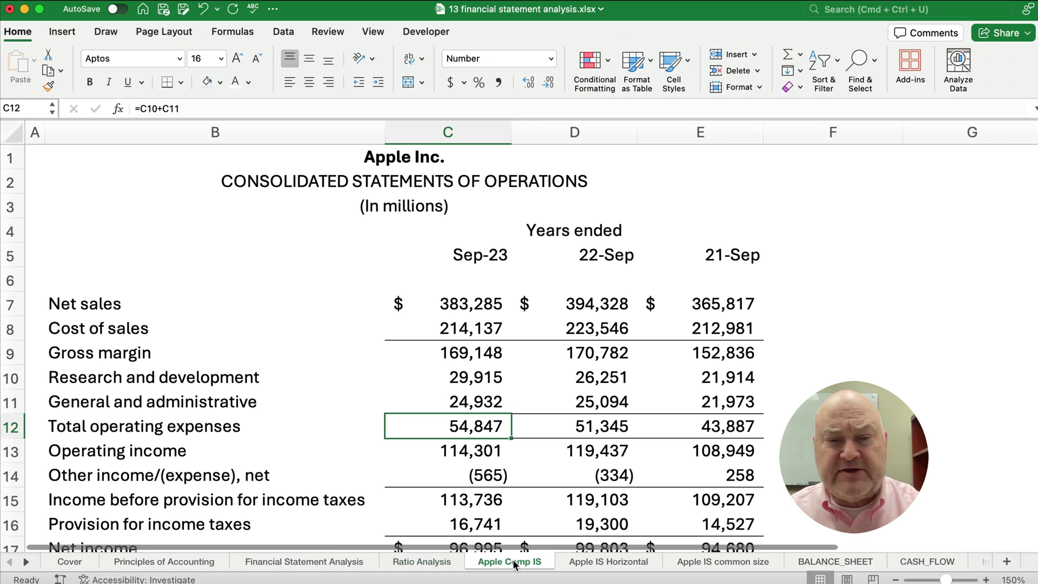
left_click(460, 314)
scroll(462, 320, "down", 1)
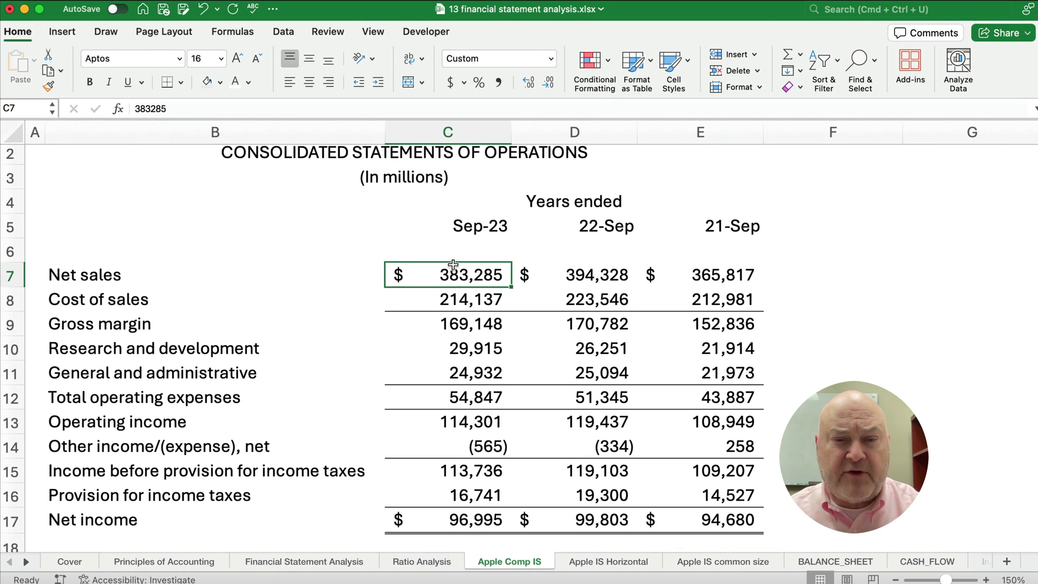
left_click(416, 560)
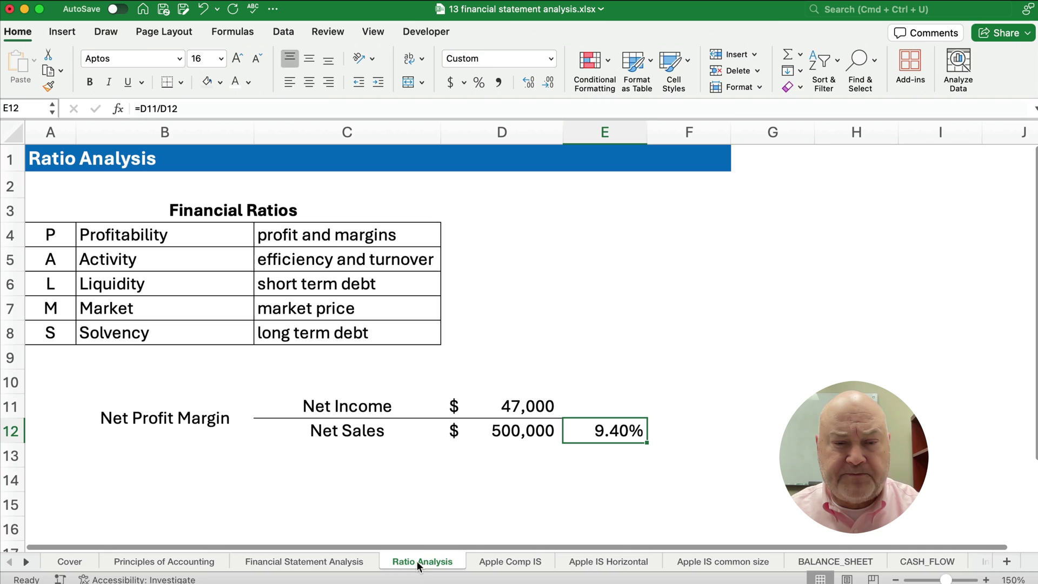
left_click(504, 409)
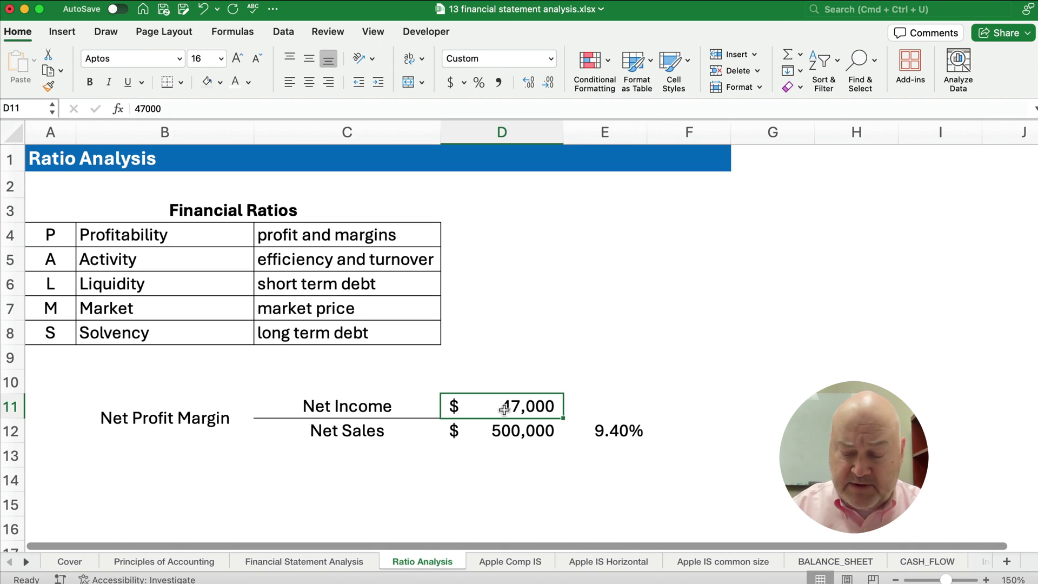
type("=")
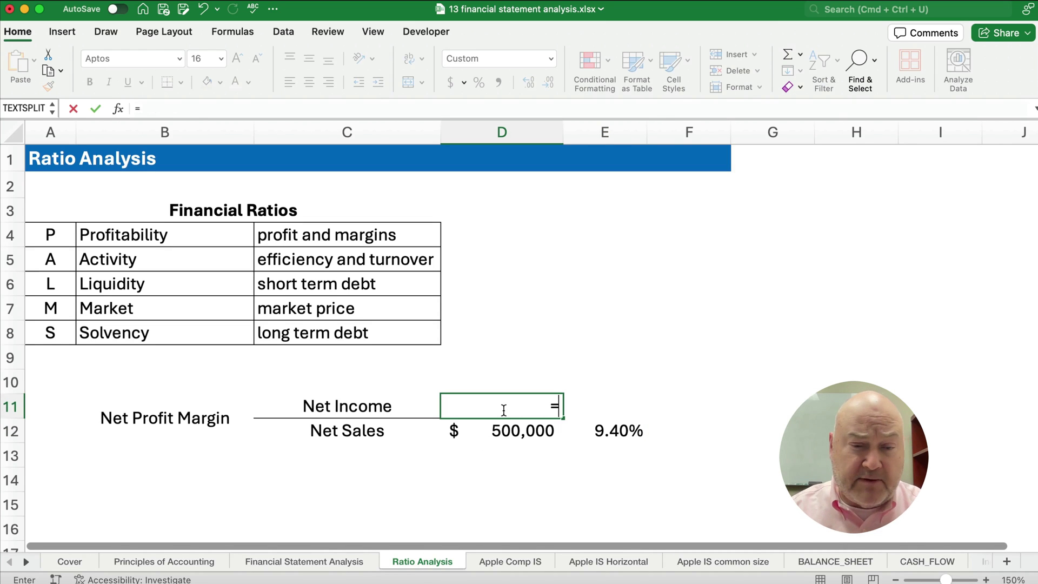
left_click(519, 560)
left_click(409, 525)
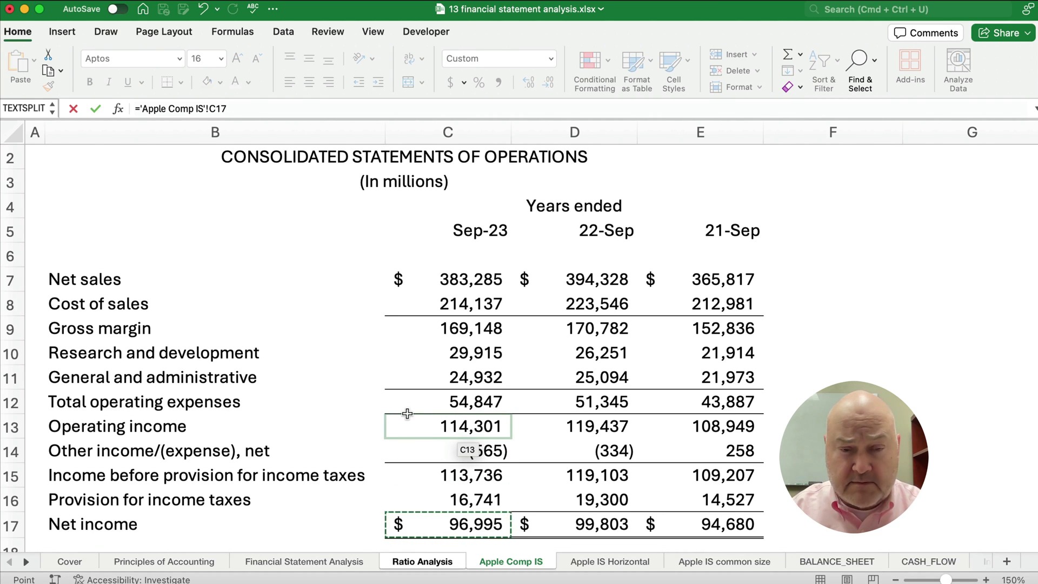
key("Return")
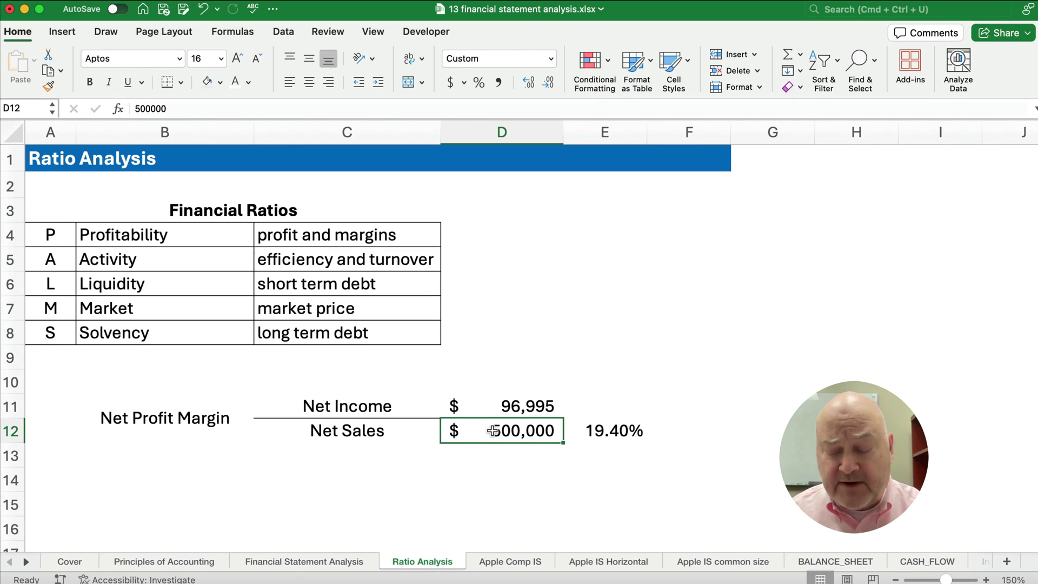
- Link Net Sales in D12 to Apple's Sep-23 net sales of 383,285 via ='Apple Comp IS'!C7
type("=")
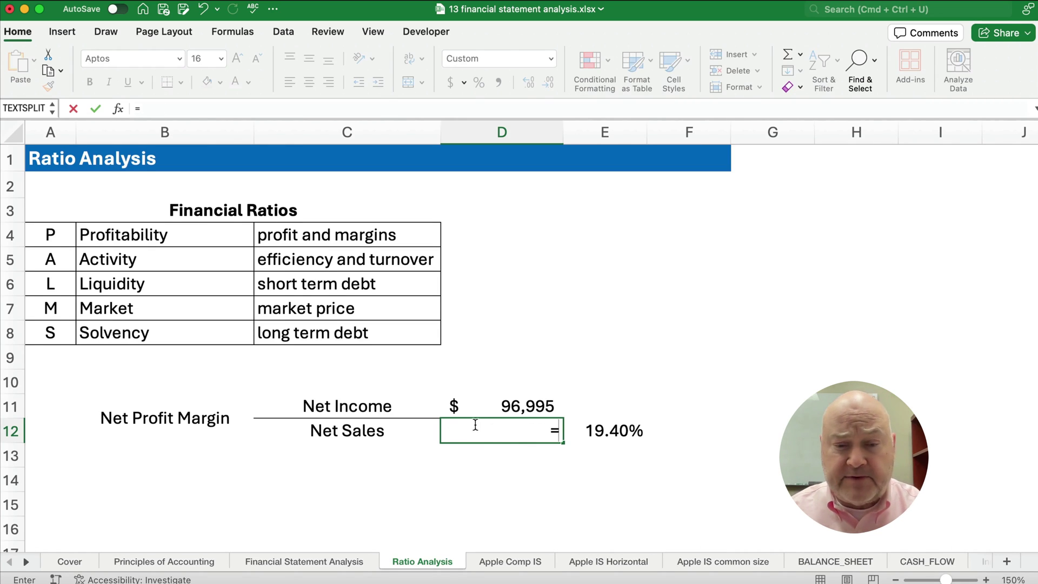
left_click(517, 565)
left_click(463, 276)
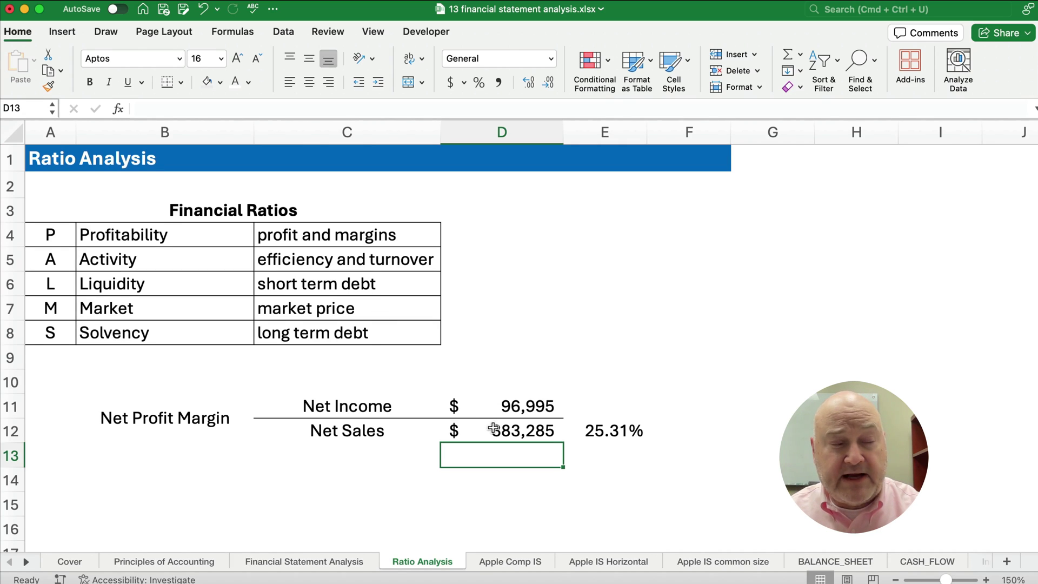
left_click_drag(495, 409, 493, 430)
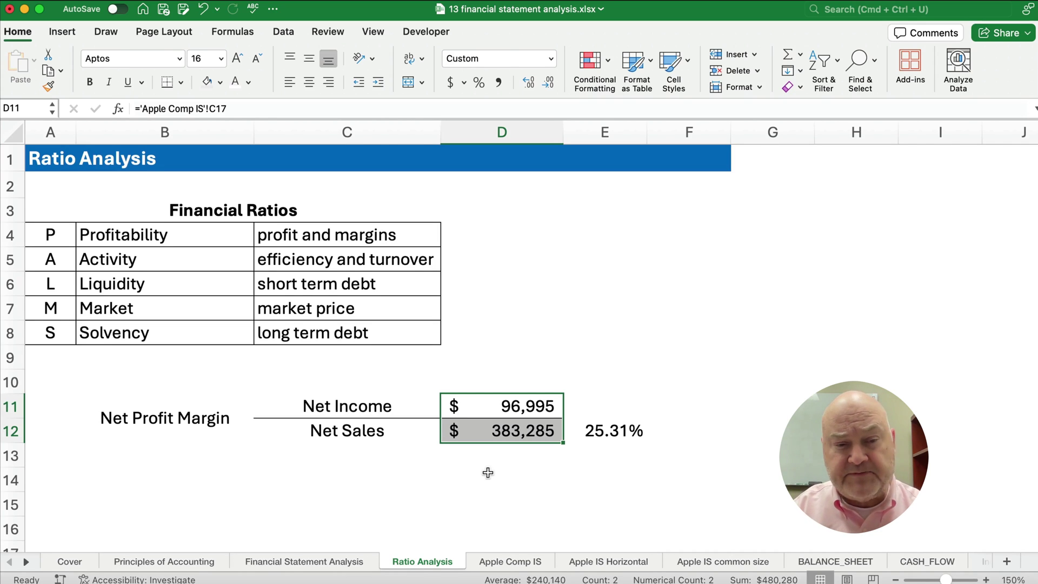
left_click(623, 428)
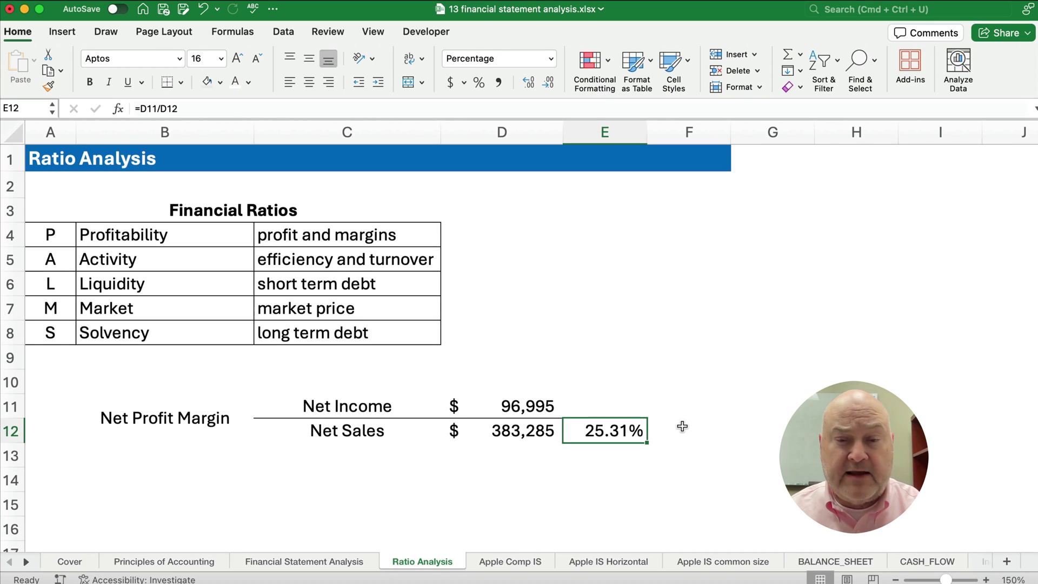